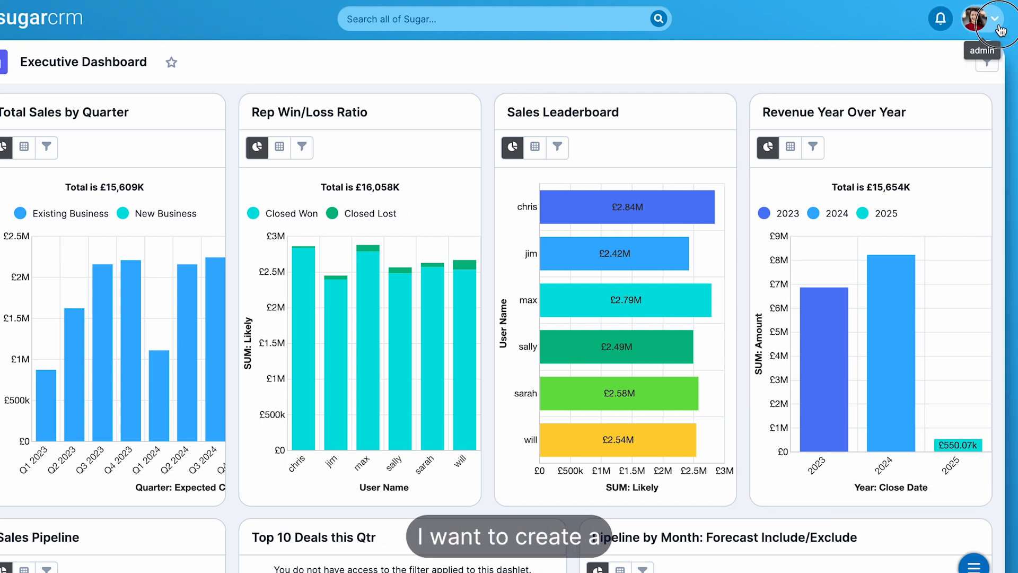
- Open the field list of the Contacts module in the administration Studio
click(998, 27)
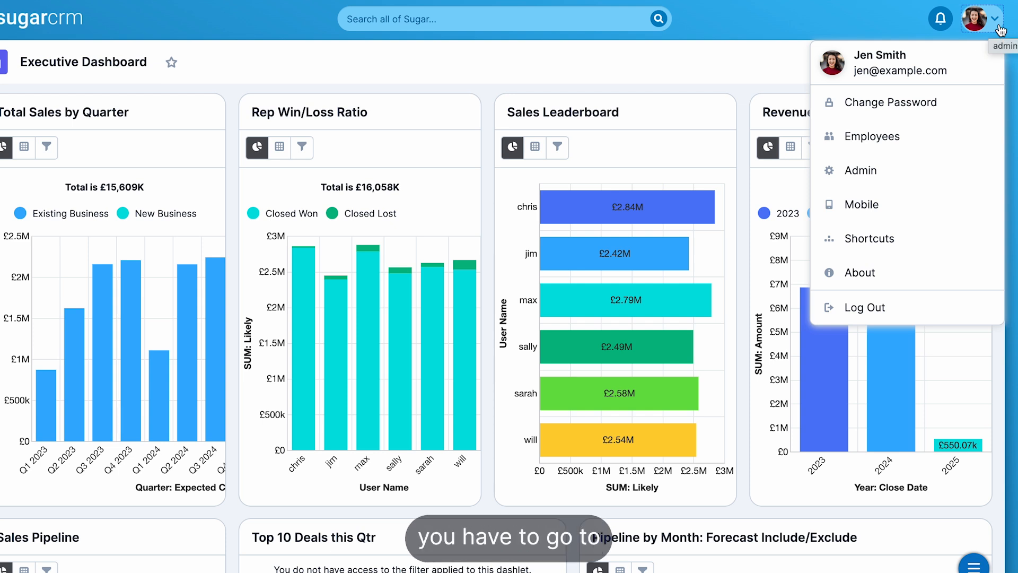
click(875, 171)
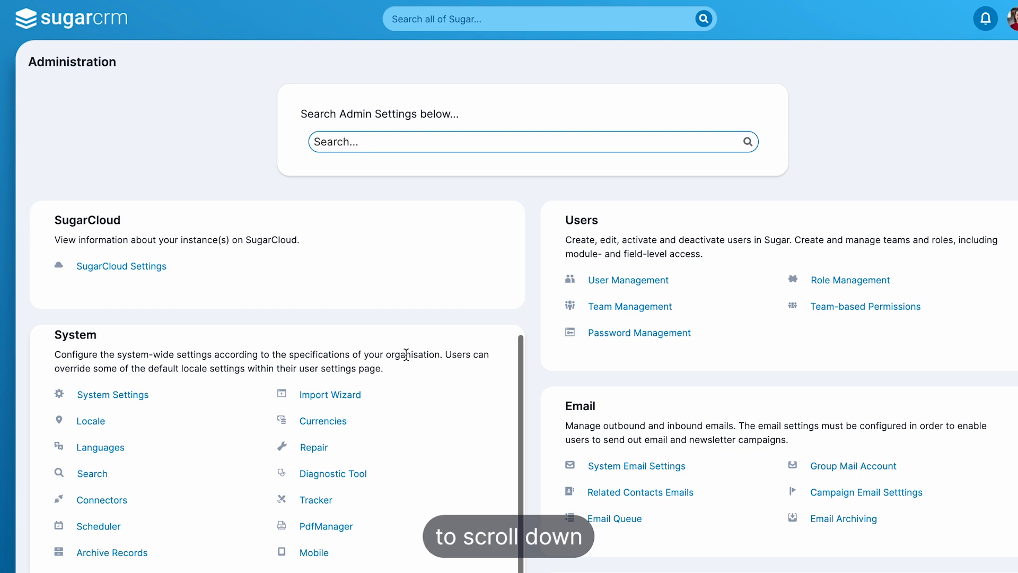
scroll(406, 355, down, 1)
scroll(407, 354, down, 5)
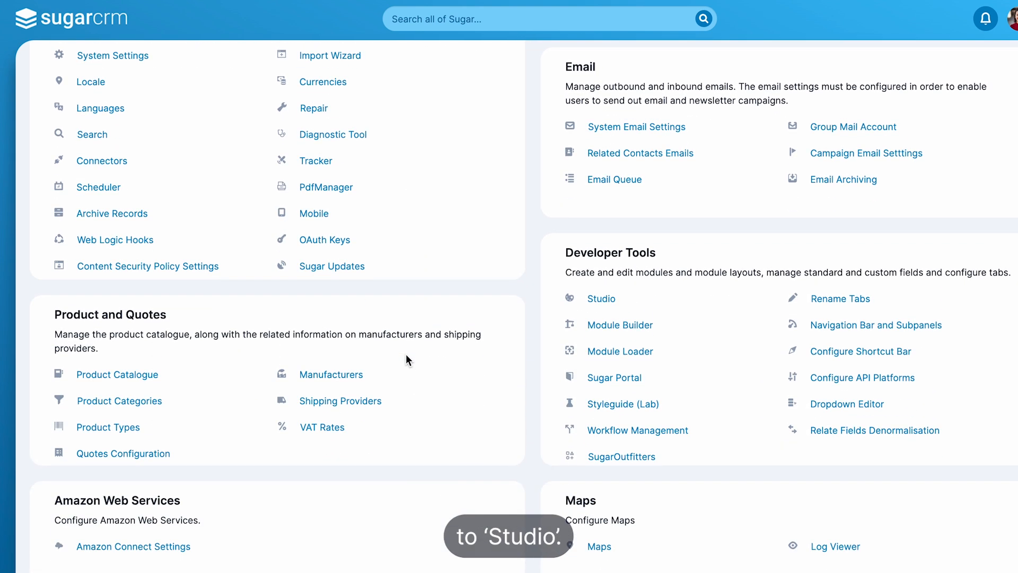
click(604, 299)
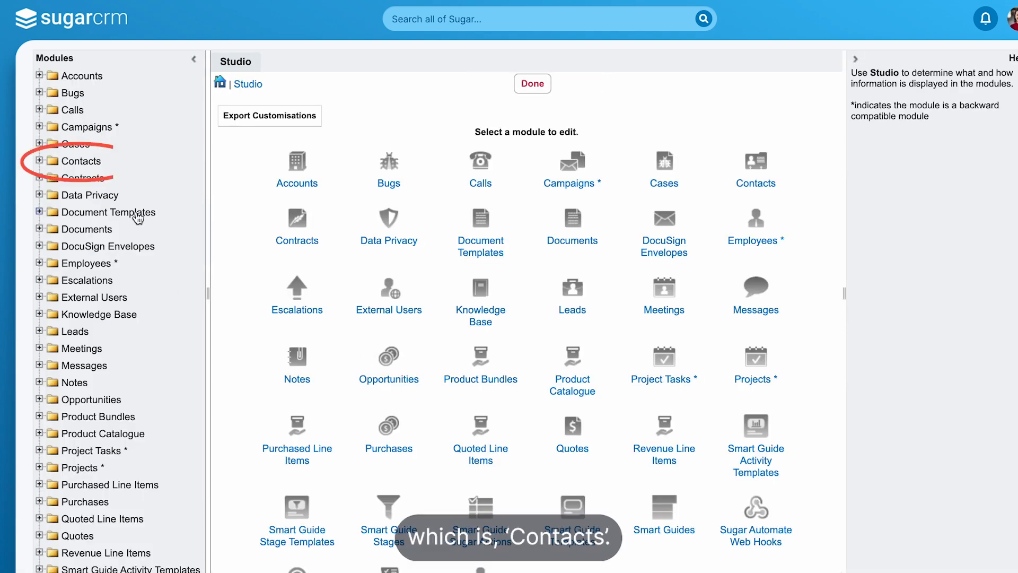
click(80, 162)
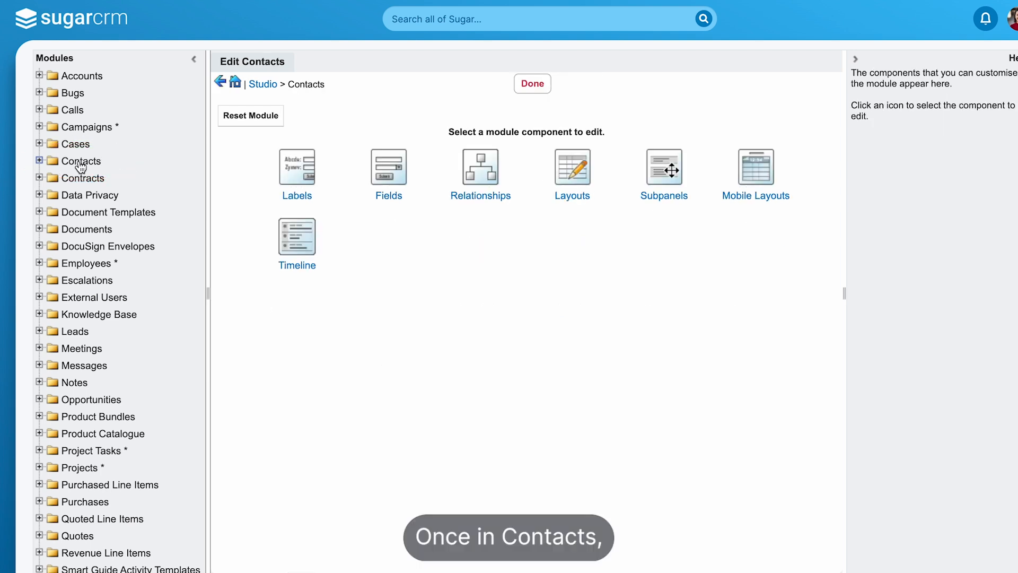
click(393, 182)
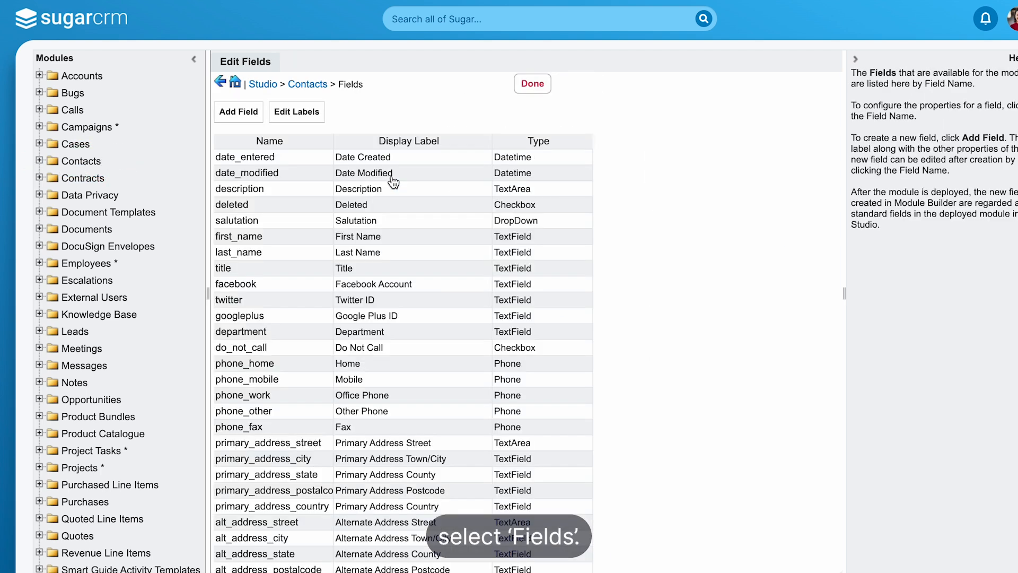
- Start a new Contacts field with the data type DropDown and the field name Hair_Colour
click(249, 116)
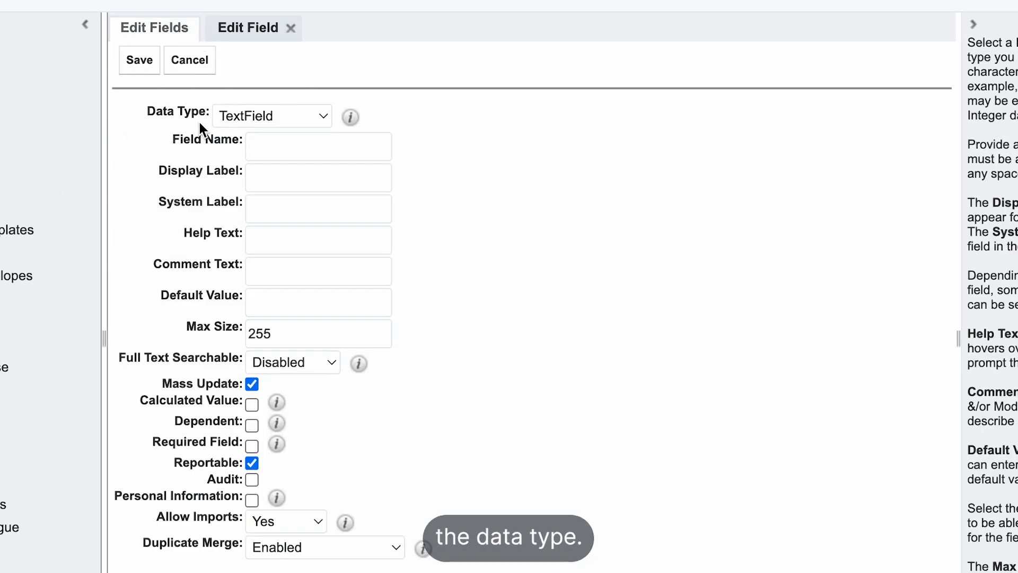
click(325, 111)
scroll(310, 24, up, 5)
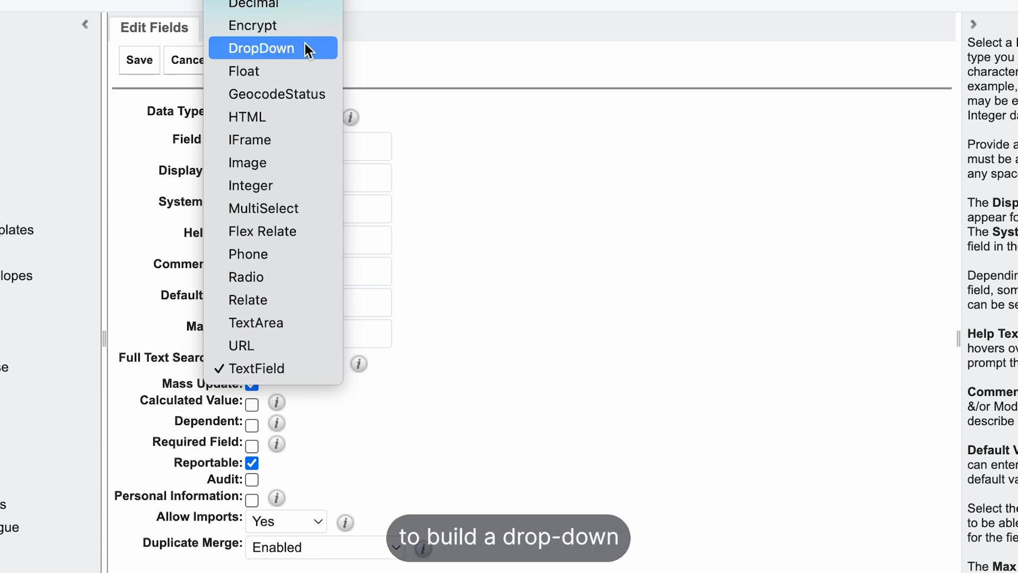
click(305, 47)
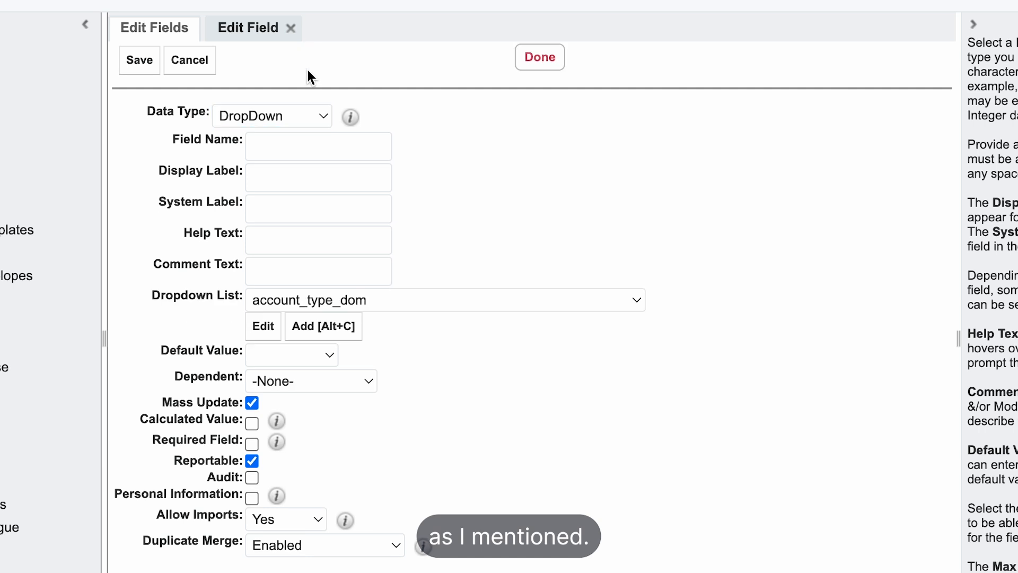
click(304, 143)
text(Hair_)
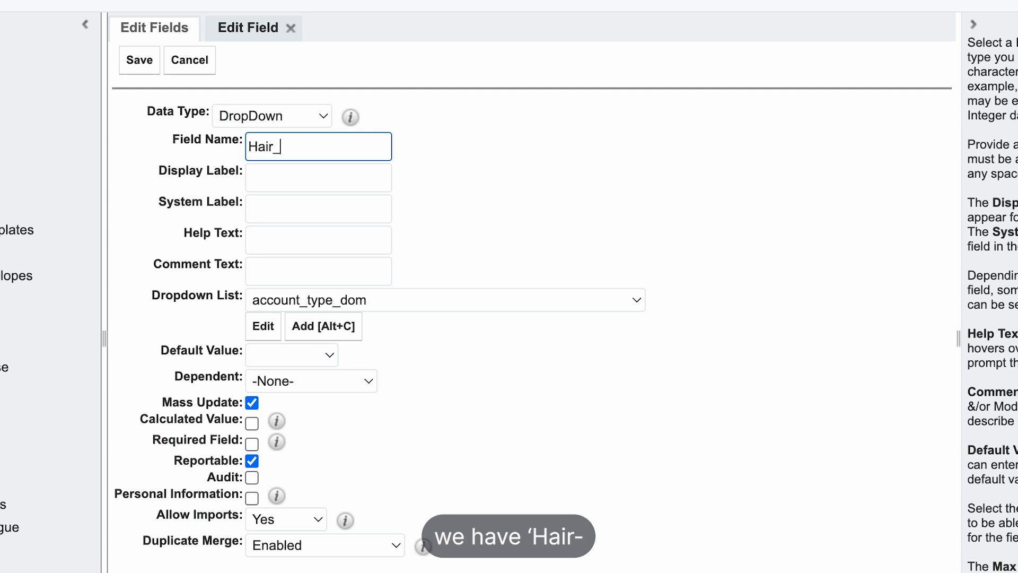
text(our)
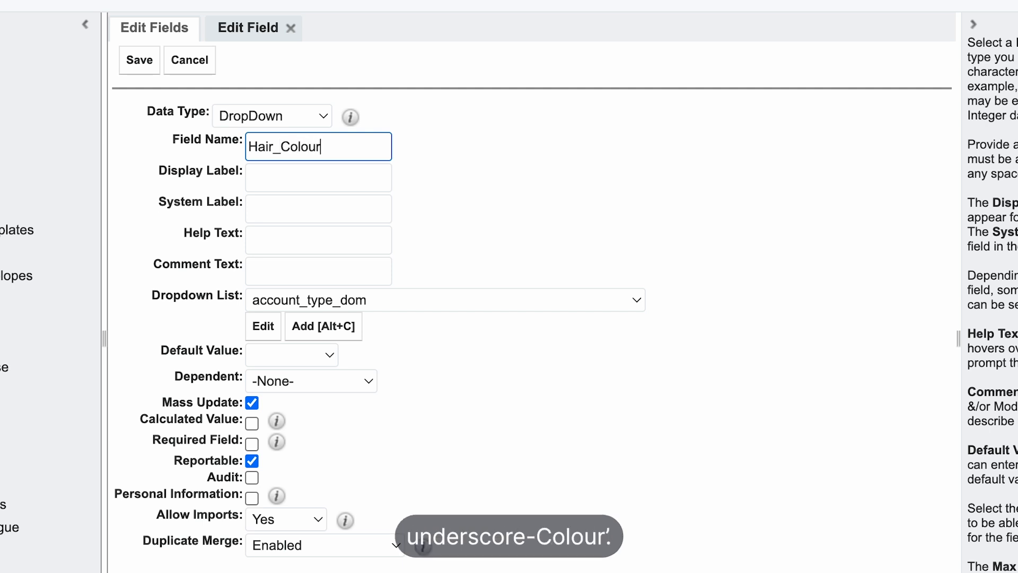
click(688, 198)
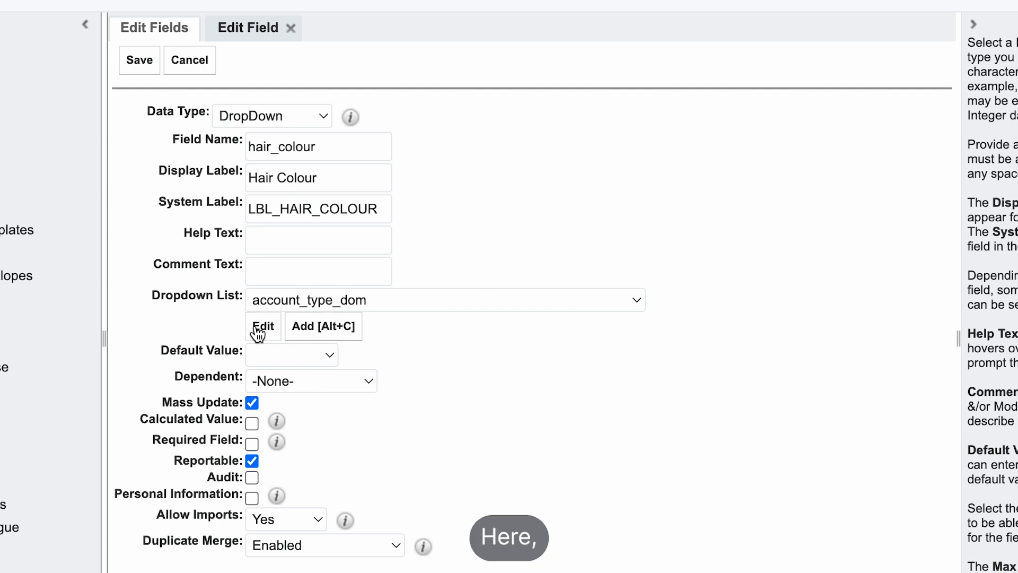
- Browse the existing dropdown lists available for the new field
click(334, 303)
scroll(407, 495, down, 20)
scroll(407, 494, up, 10)
scroll(407, 495, up, 10)
click(791, 371)
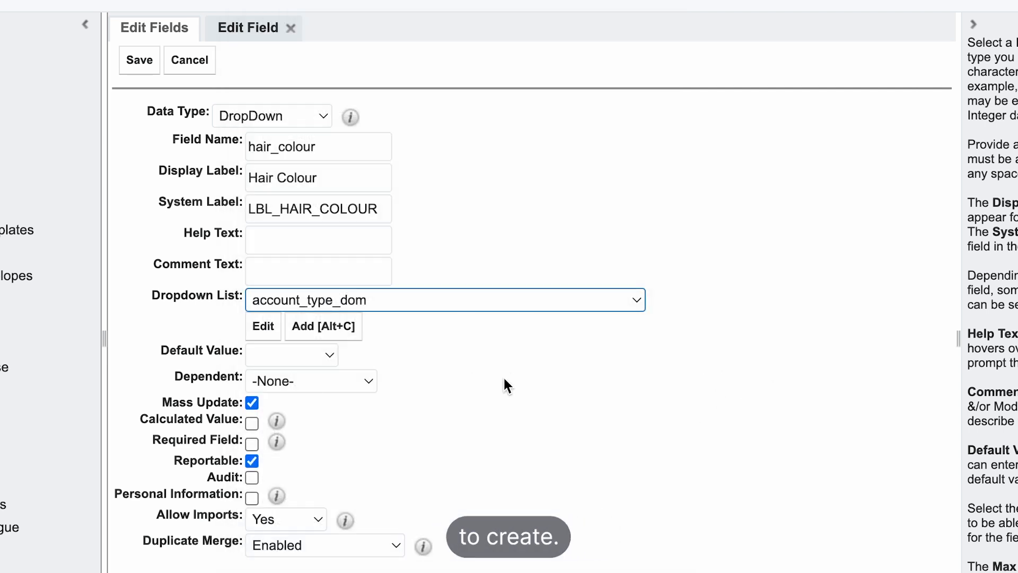
- Create a new dropdown list for the hair colour field, with a blank item and an item named and labelled Brown
click(324, 327)
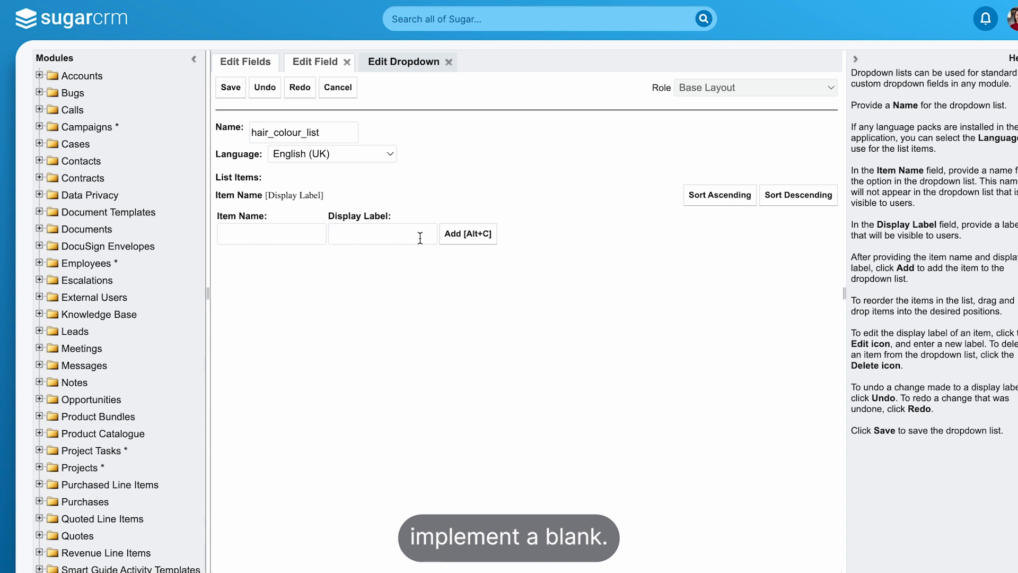
click(461, 237)
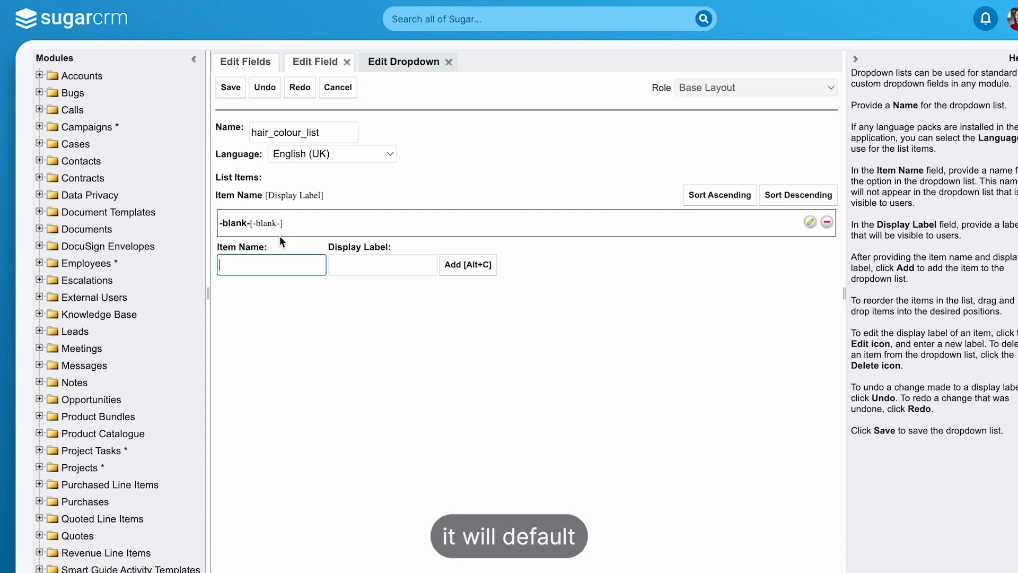
text(Brown)
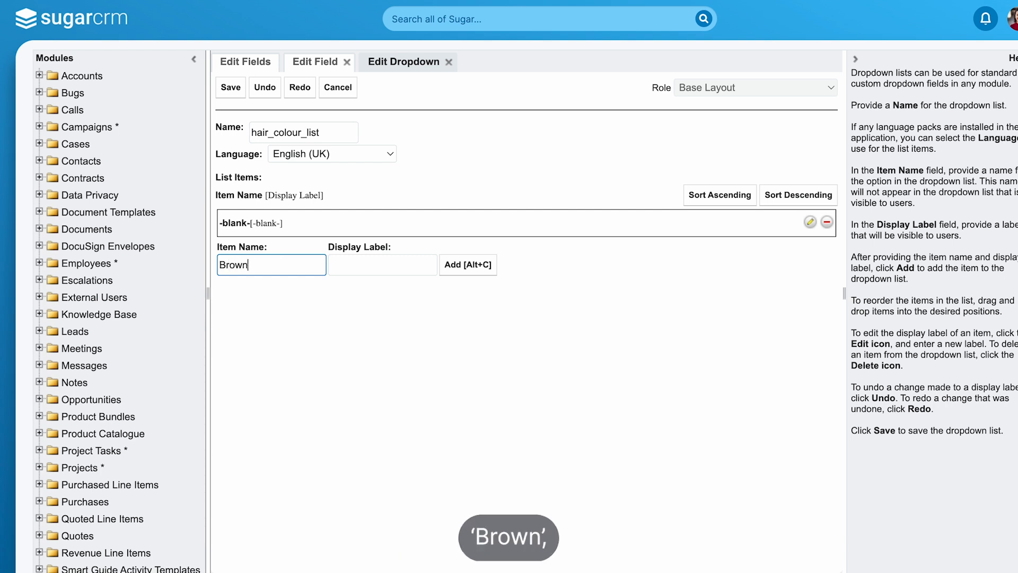
key(Tab)
text(B)
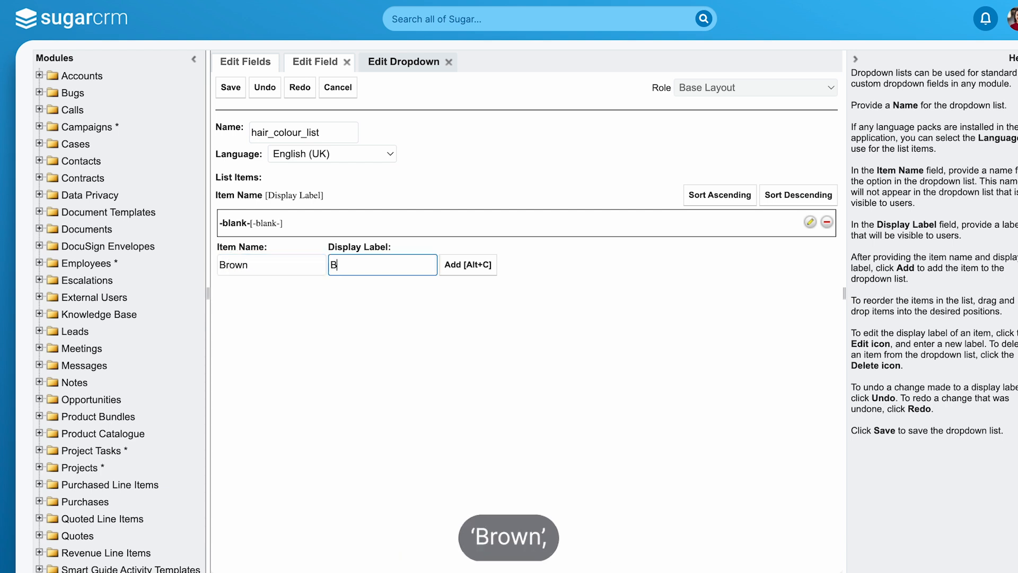
text(rown)
key(alt+c)
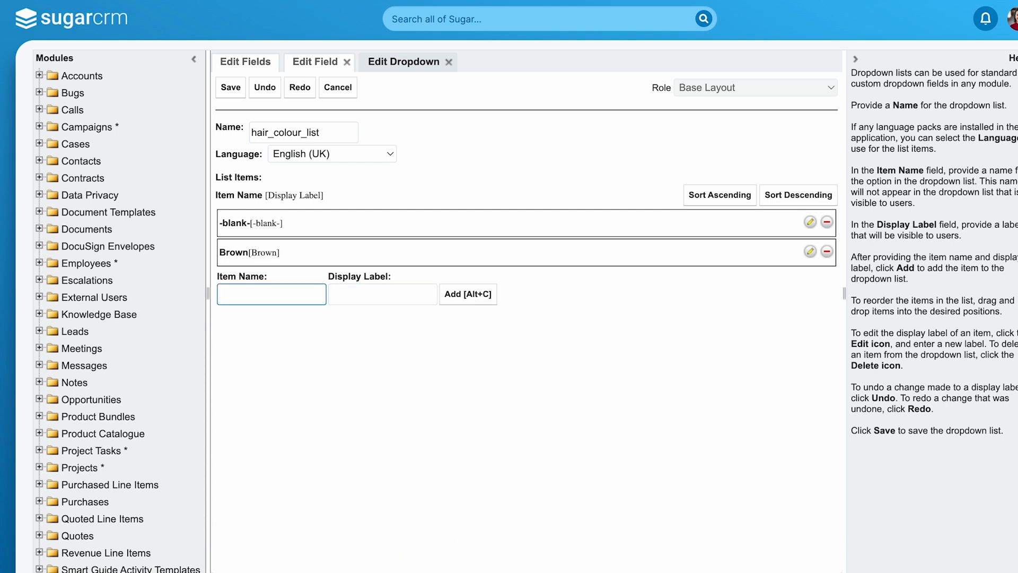
- Add the items Blonde, Black and Red with matching display labels to the hair colour dropdown list
text(Blonde)
key(Tab)
key(alt+c)
text(Black)
key(Tab)
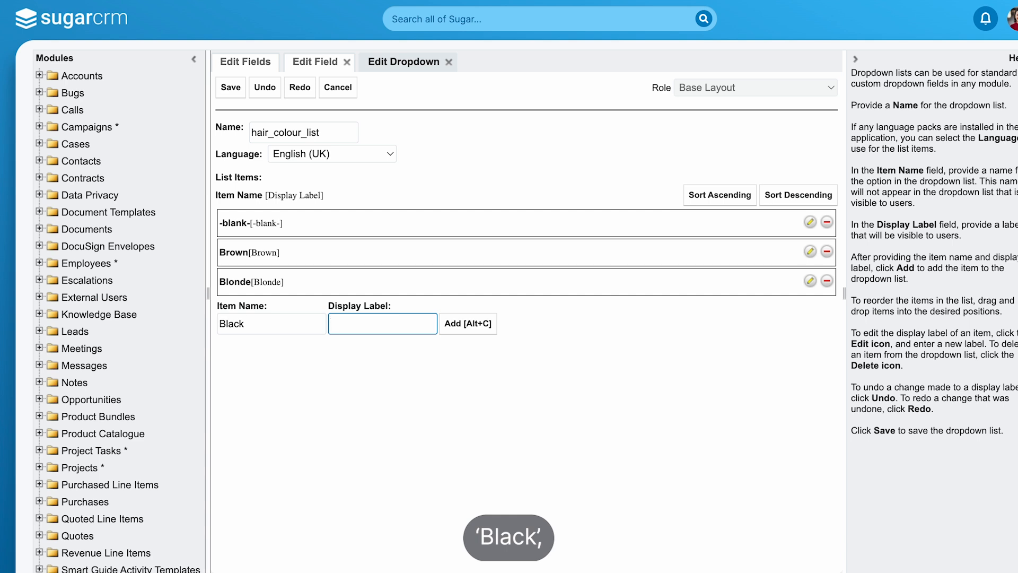
text(Black)
key(alt+c)
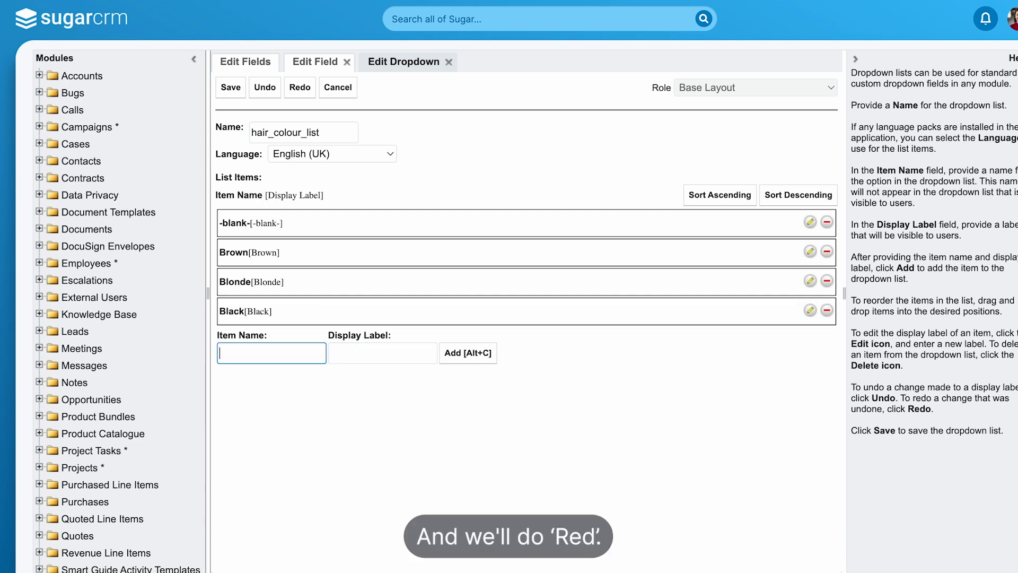
key(Tab)
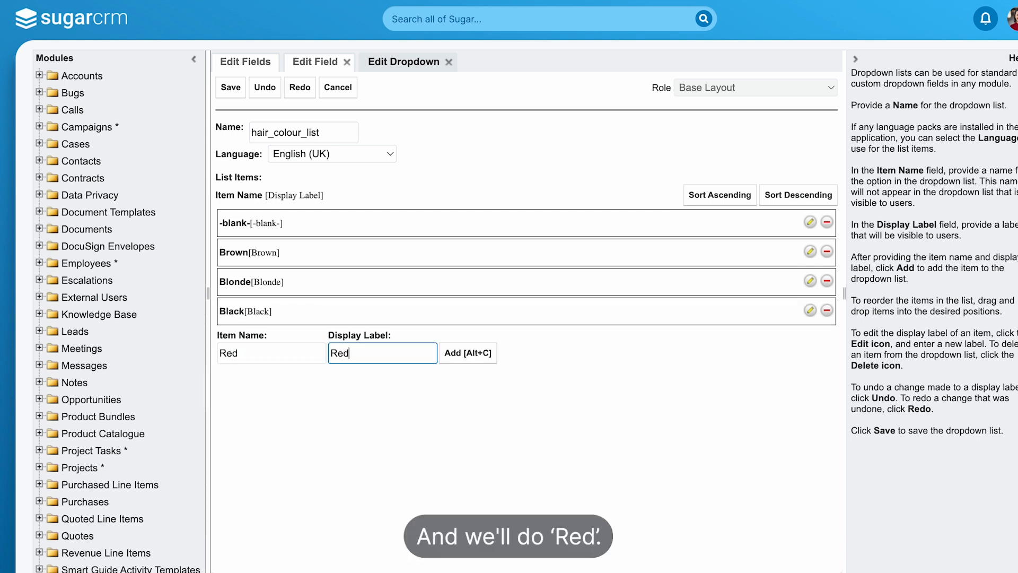
key(alt+c)
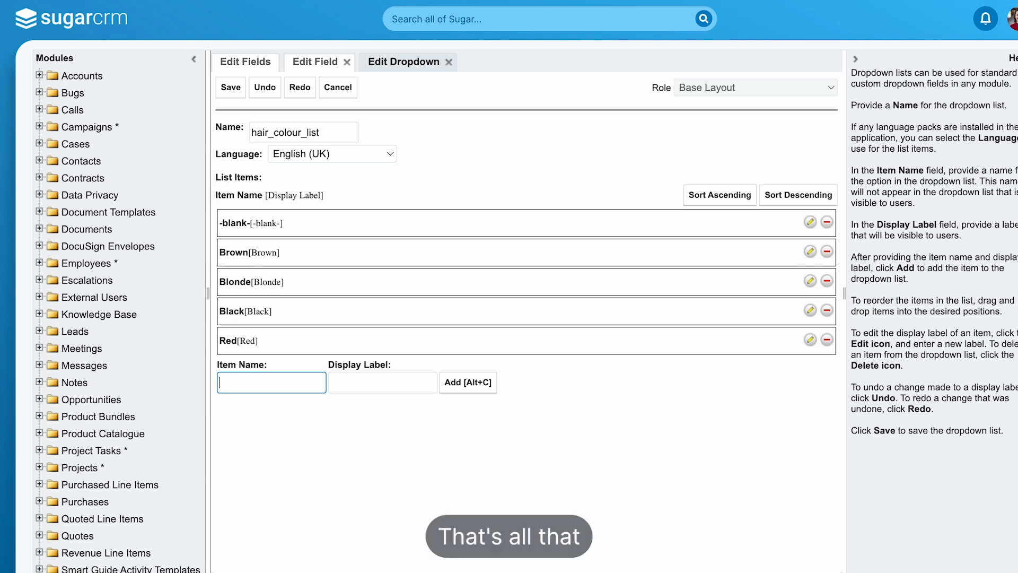
- Save the dropdown list and save the hair_colour field with Audit enabled
click(236, 96)
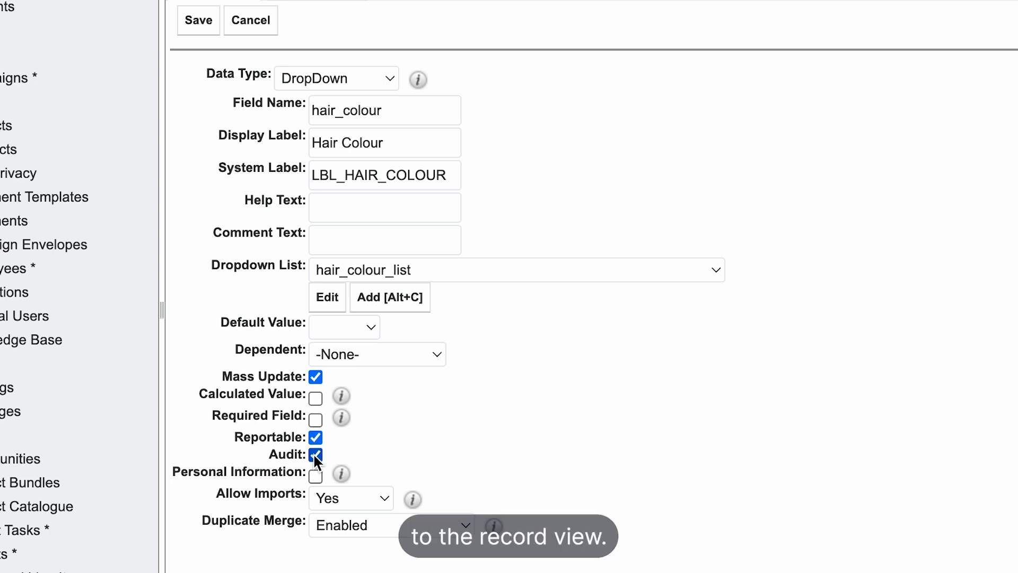
click(207, 28)
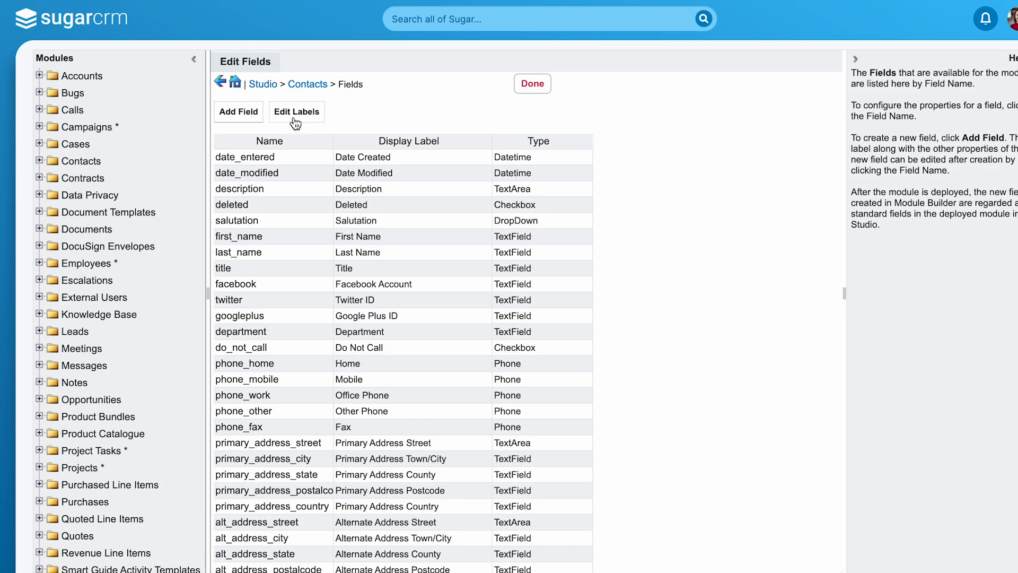
- Open the Record View layout of the Contacts module for editing
click(319, 86)
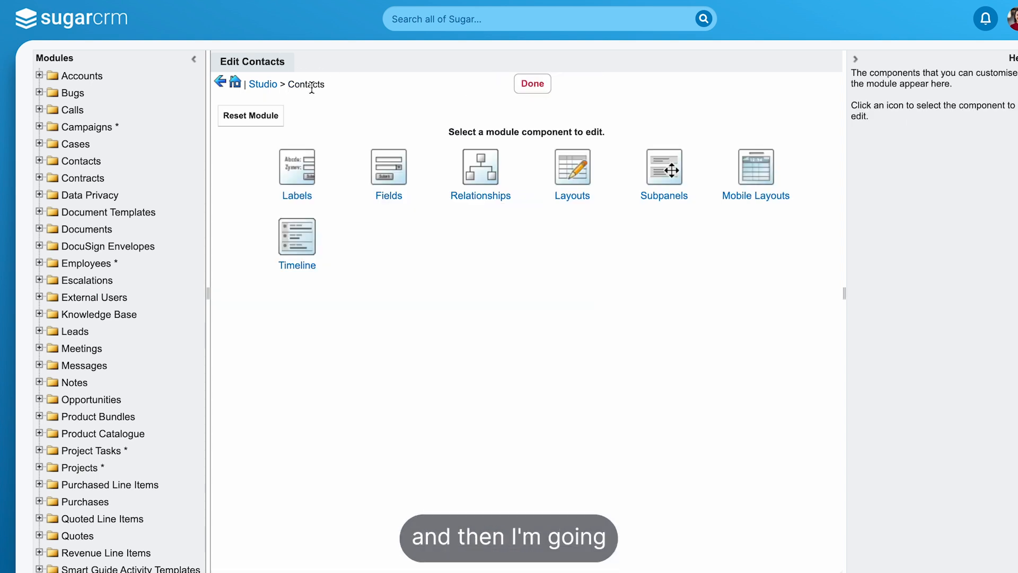
click(572, 180)
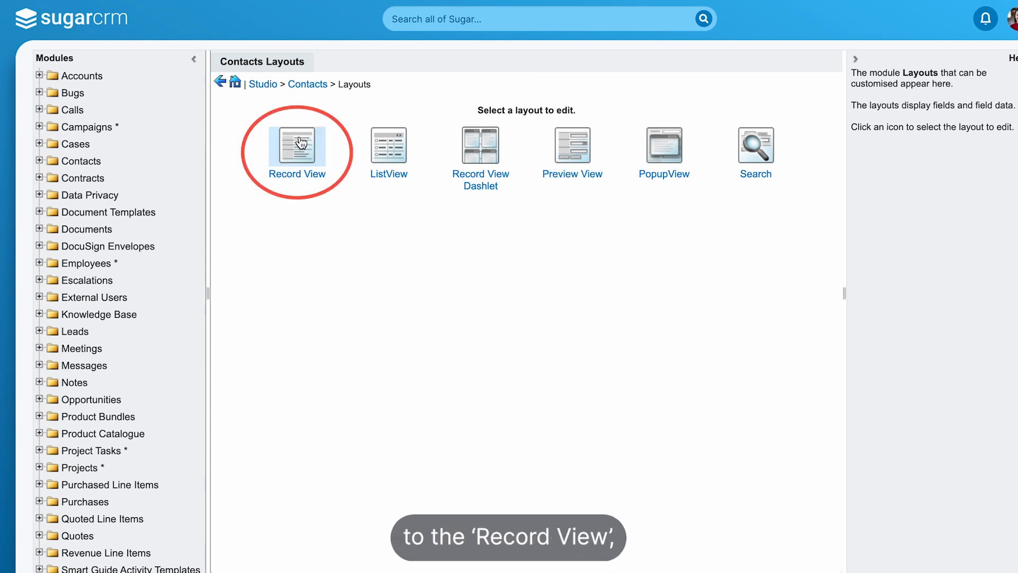
click(290, 159)
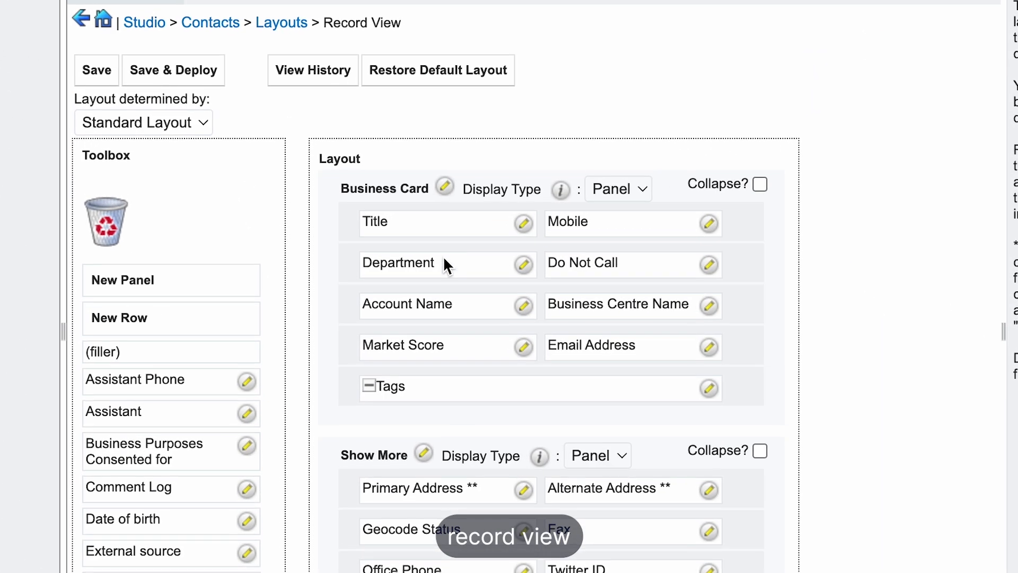
- Insert a new row below Department in the Business Card panel, place Hair Colour in its first filler, and save and deploy the layout
scroll(641, 411, down, 12)
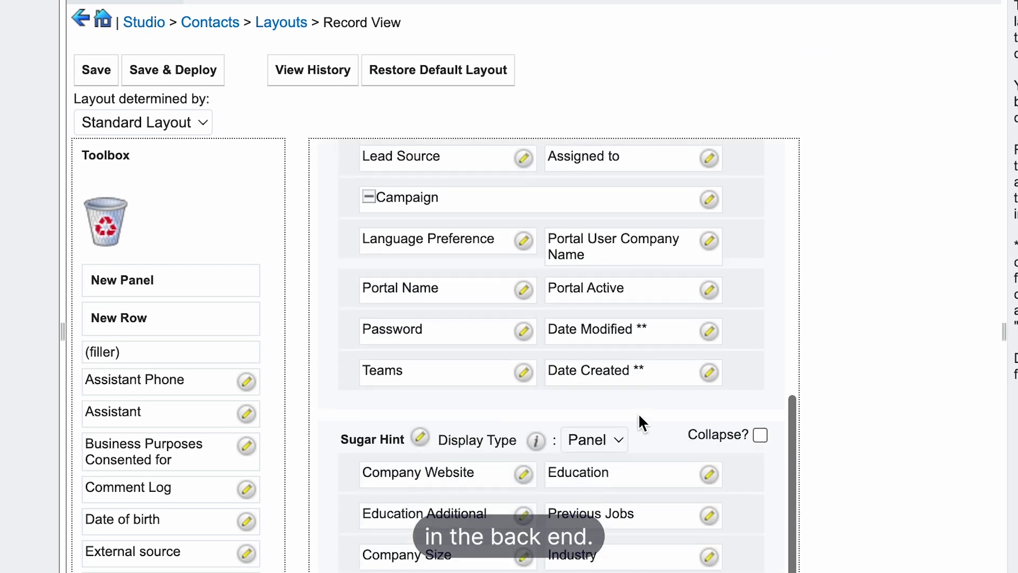
scroll(638, 416, up, 12)
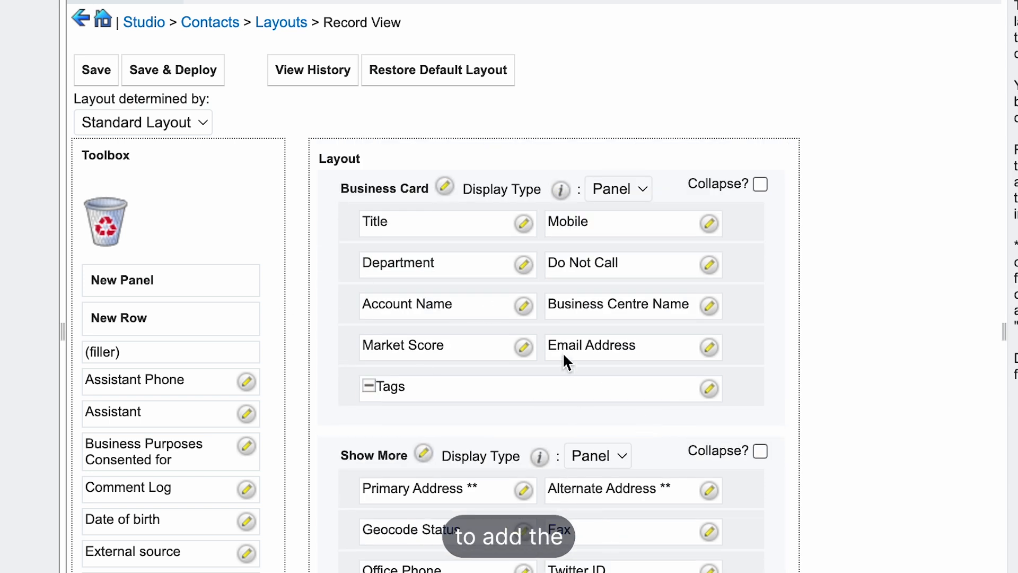
click(105, 312)
drag(105, 311, 412, 251)
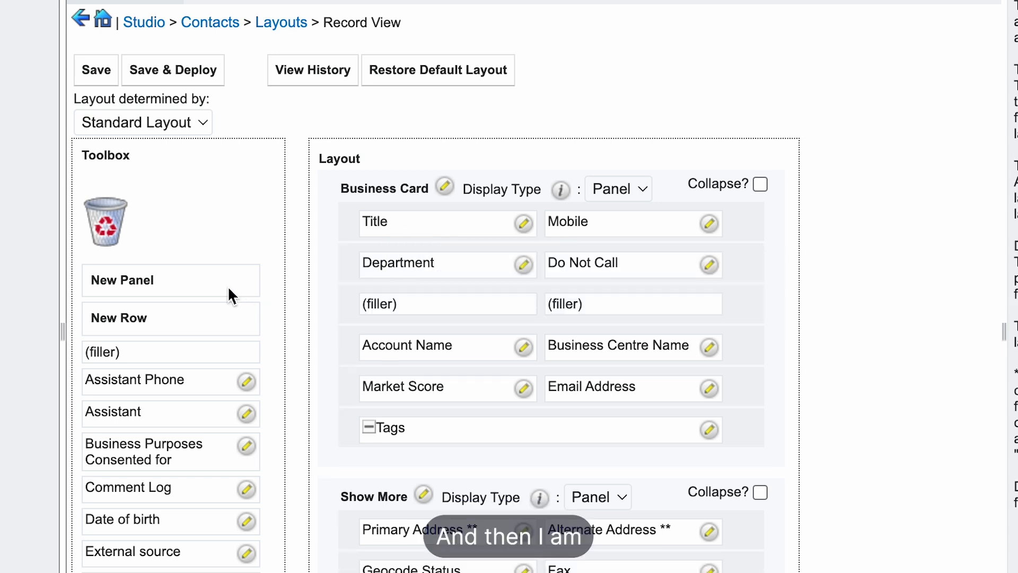
scroll(177, 398, down, 5)
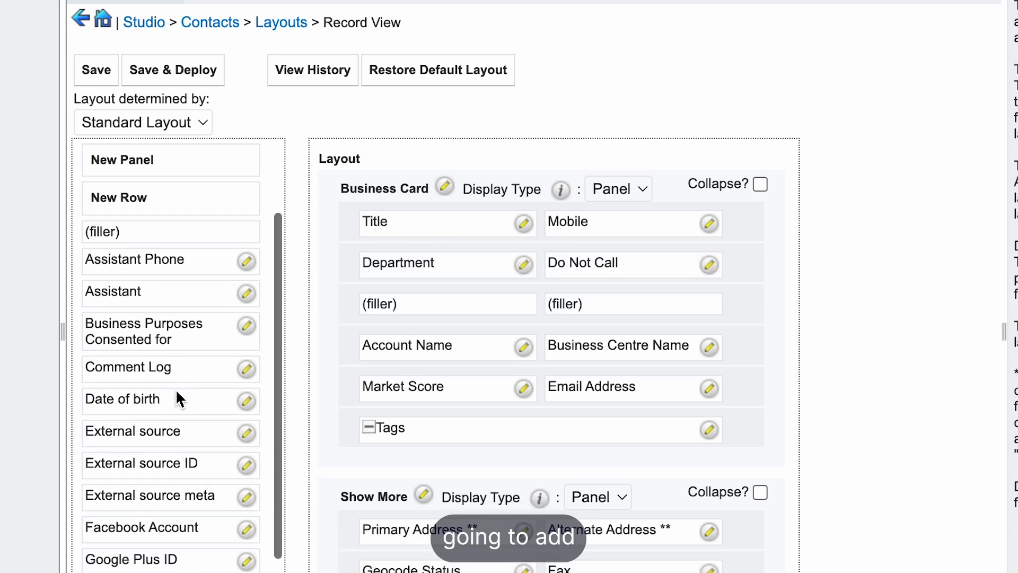
drag(114, 530, 389, 303)
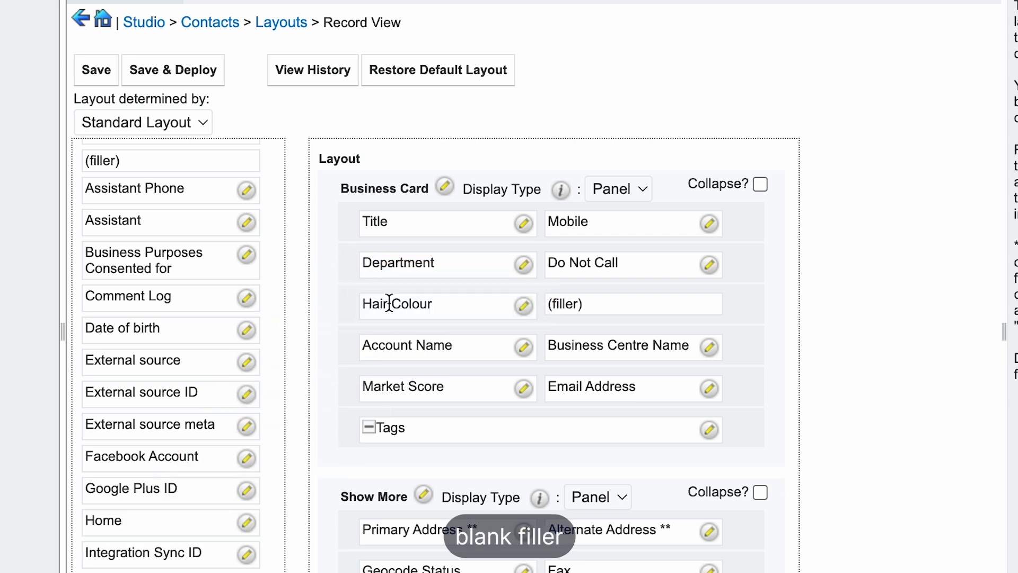
click(186, 72)
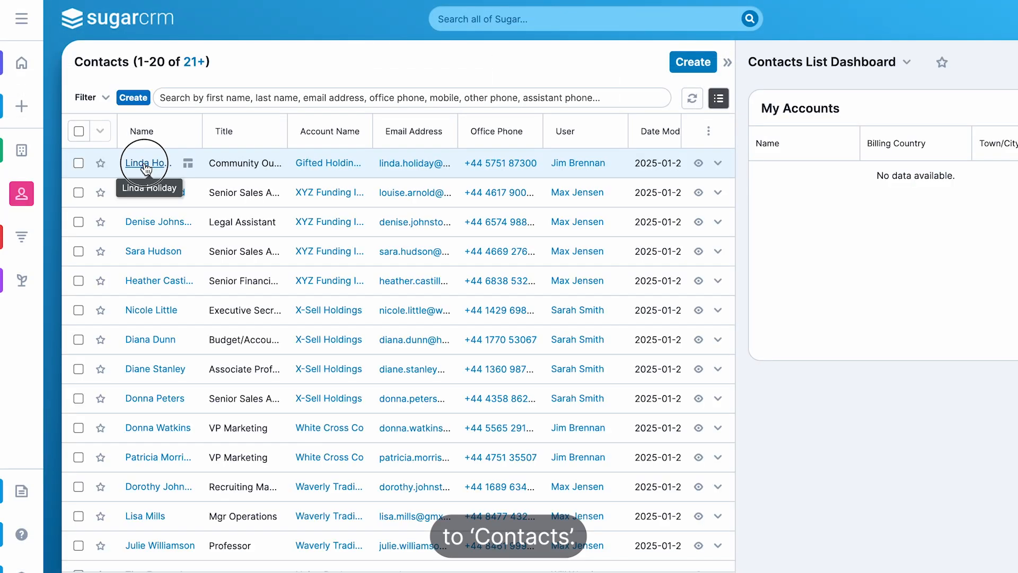
- Open the first contact in the Contacts list, set its Hair Colour to Brown and save the record
click(143, 164)
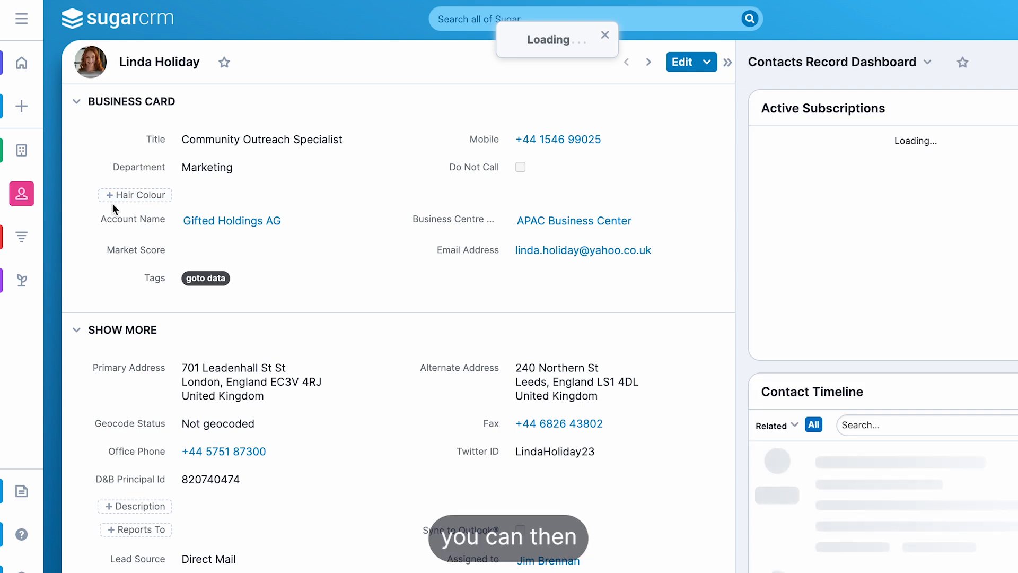
click(128, 199)
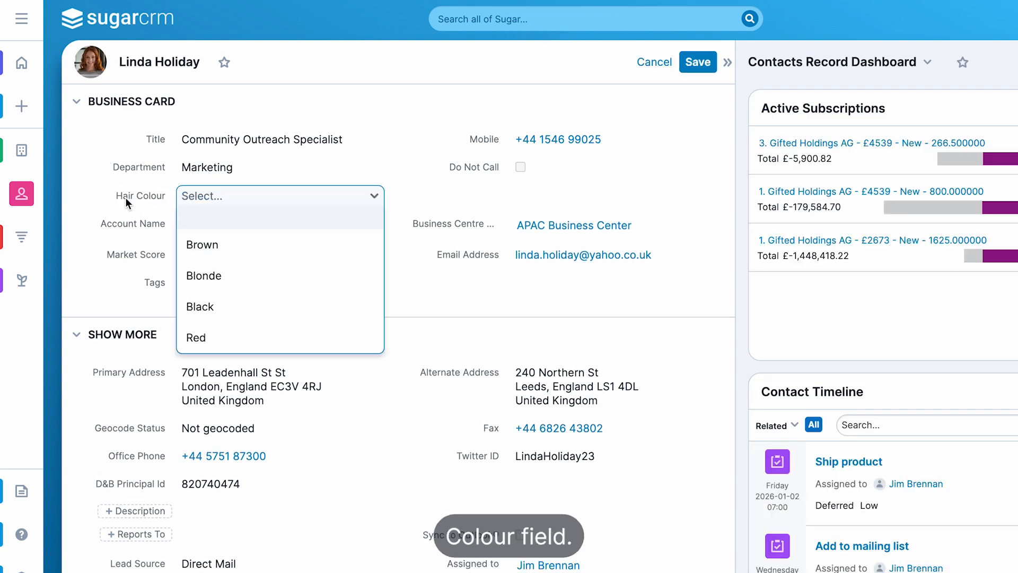
click(212, 247)
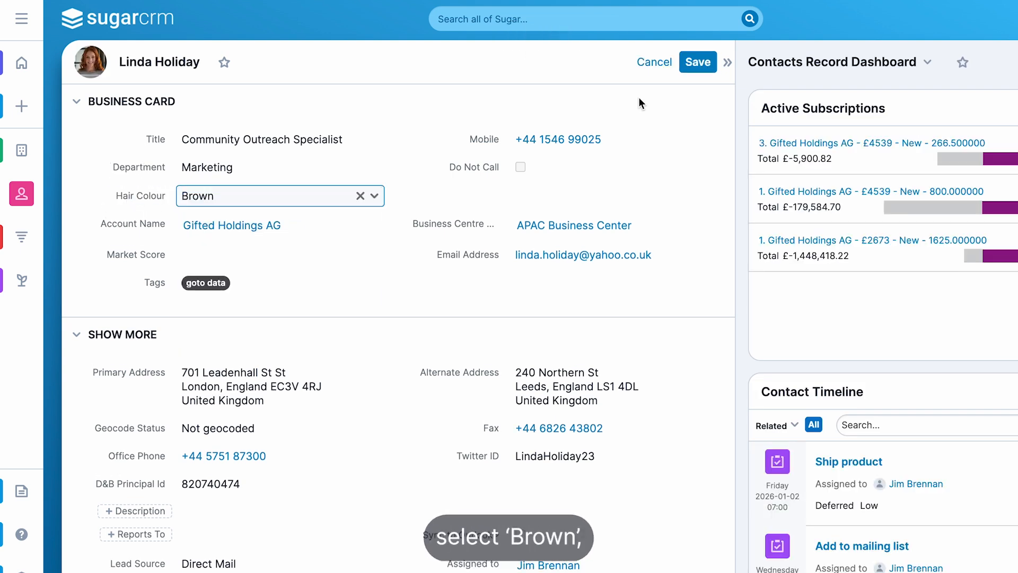
click(698, 62)
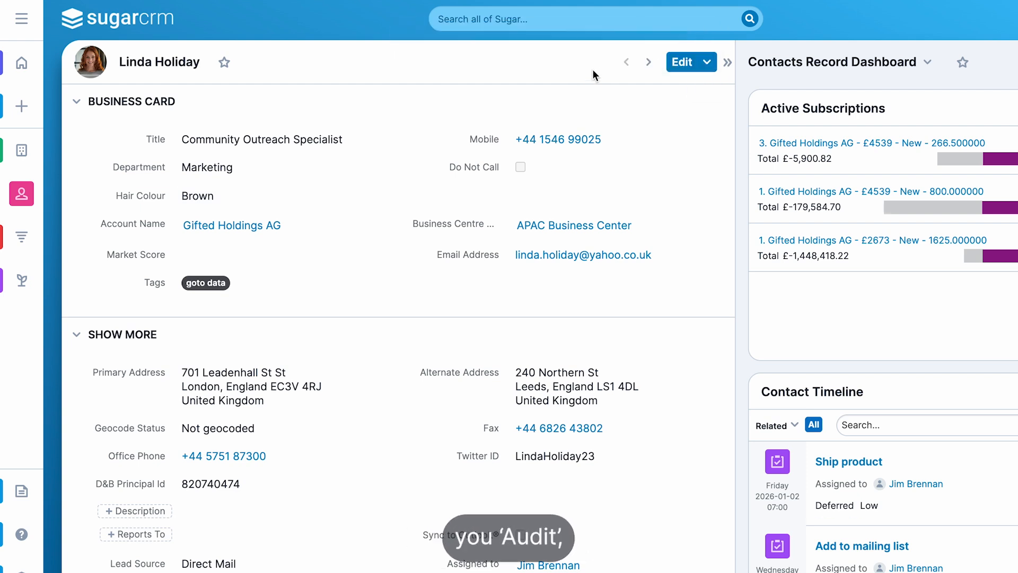
- View the audit log of this contact record
click(705, 62)
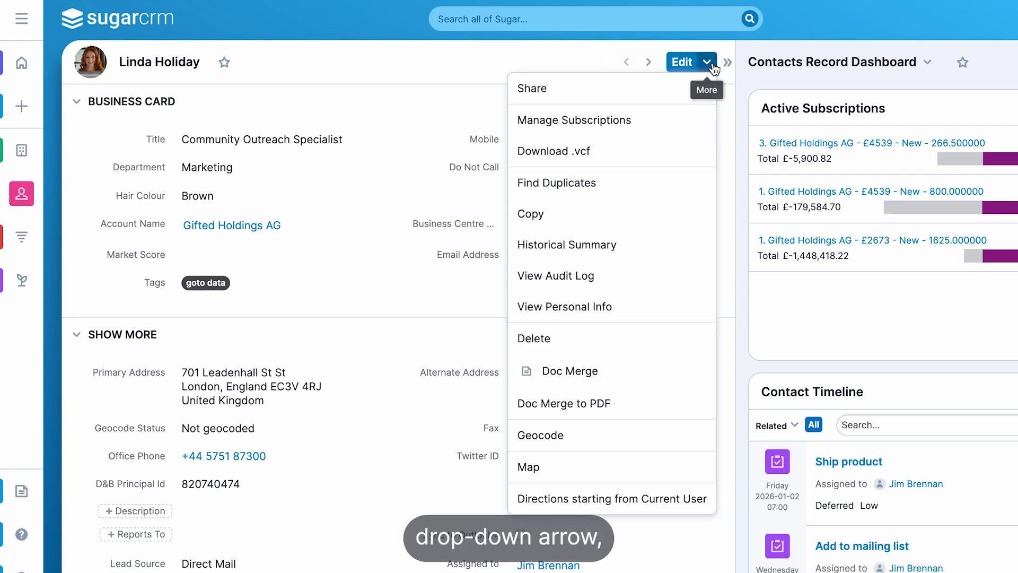
click(577, 278)
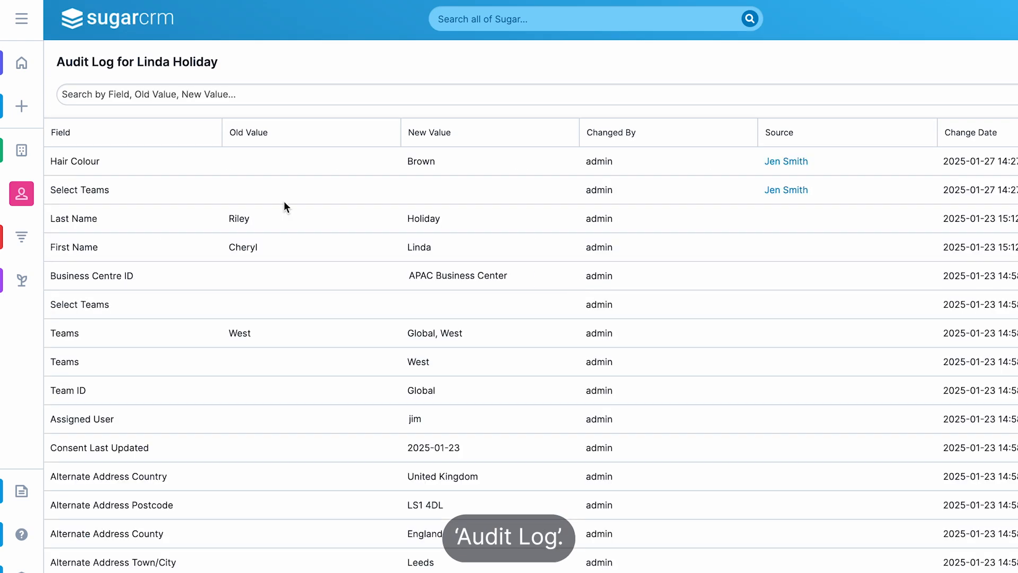